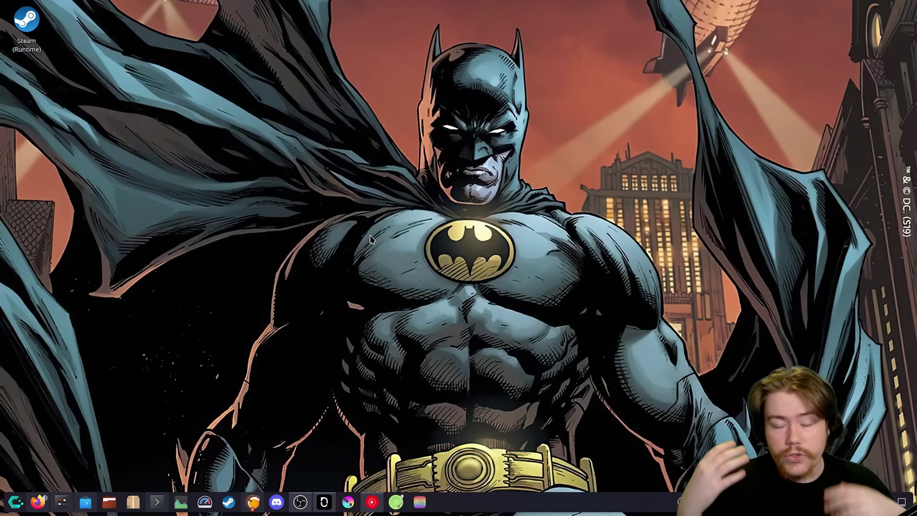
- Bring Firefox forward on the 'Install JamesDSP on Linux' Flathub tab
left_click(37, 502)
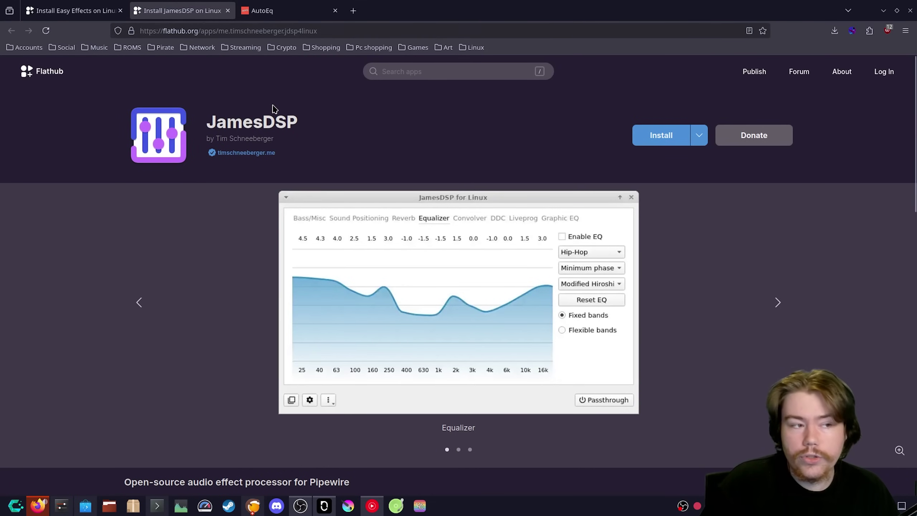
- Download the JamesDSP .flatpakref from Flathub and save it to Downloads
left_click(658, 143)
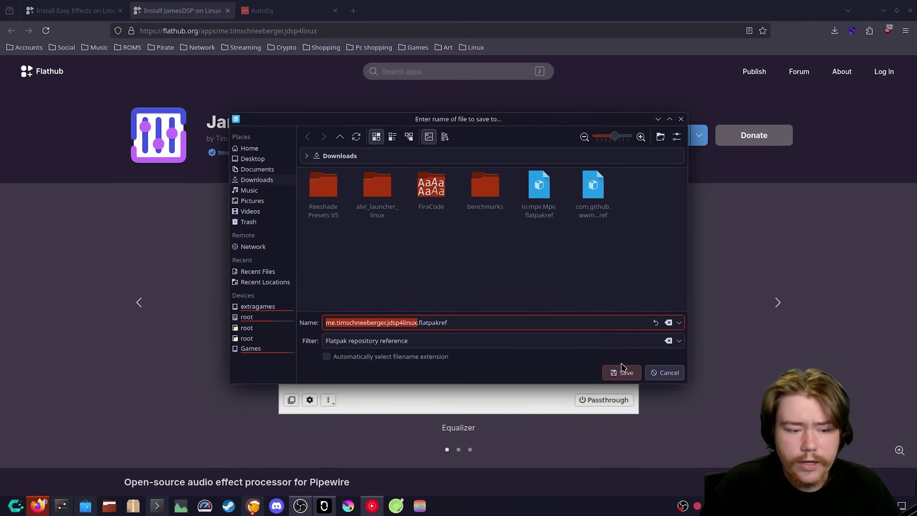
left_click(620, 372)
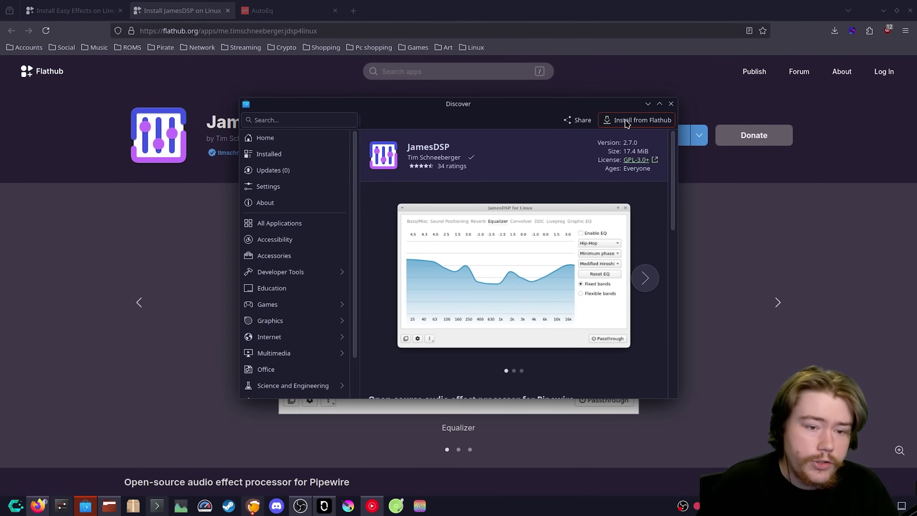
- Install JamesDSP 2.7.0 from Flathub in Discover and check its Tasks progress
left_click(627, 123)
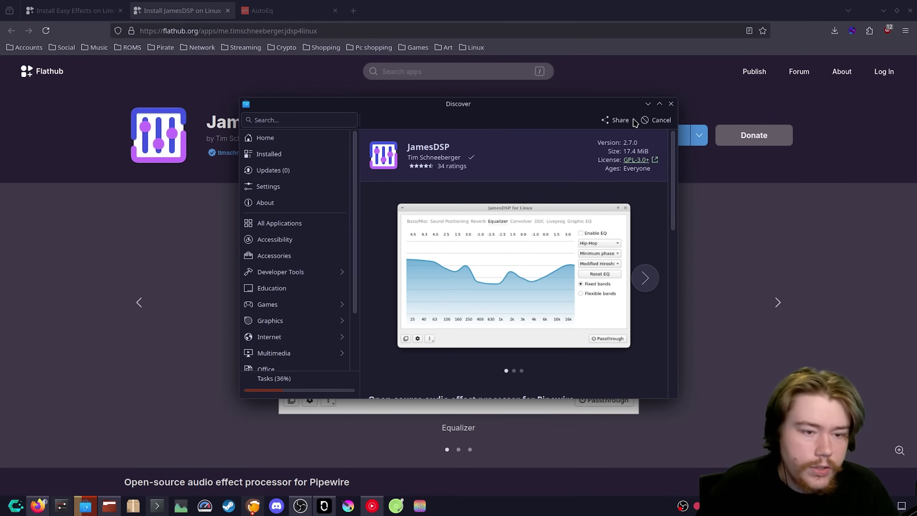
left_click(344, 376)
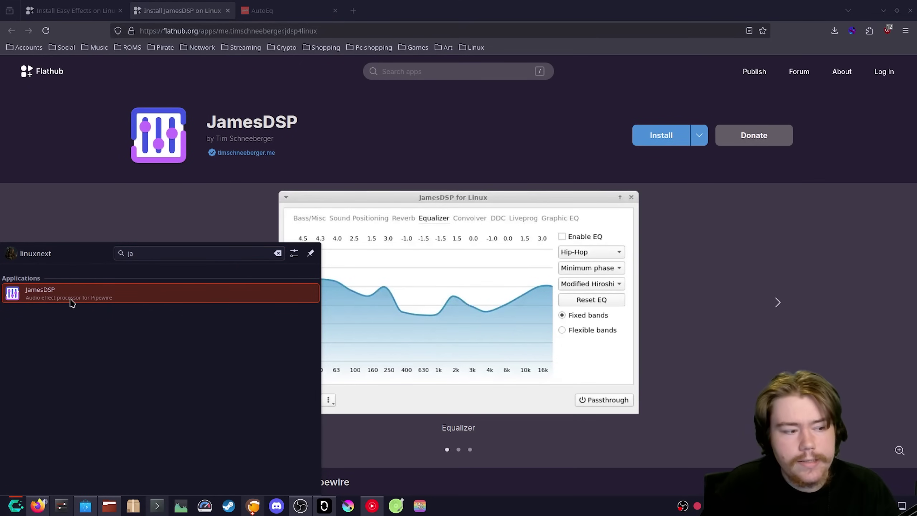
- Launch JamesDSP and step through first-run setup, keeping 'Yes, minimize to tray icon'
left_click(72, 302)
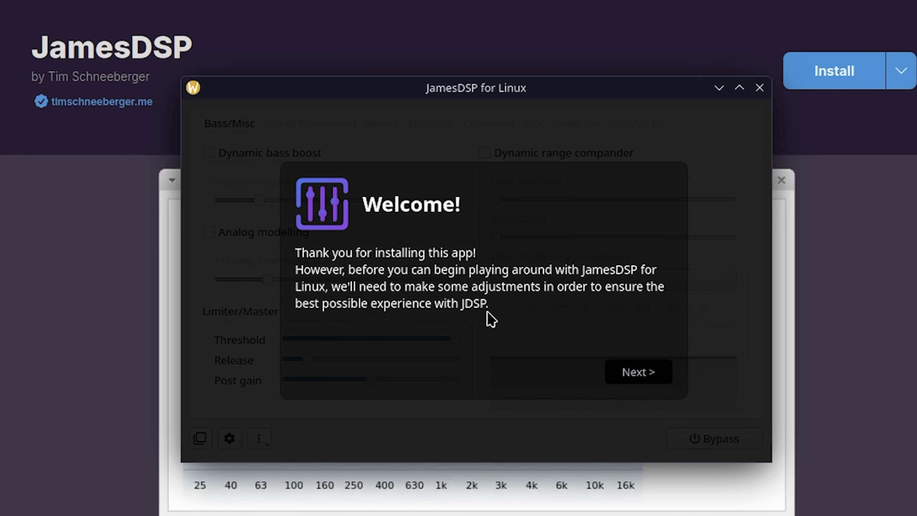
left_click(630, 371)
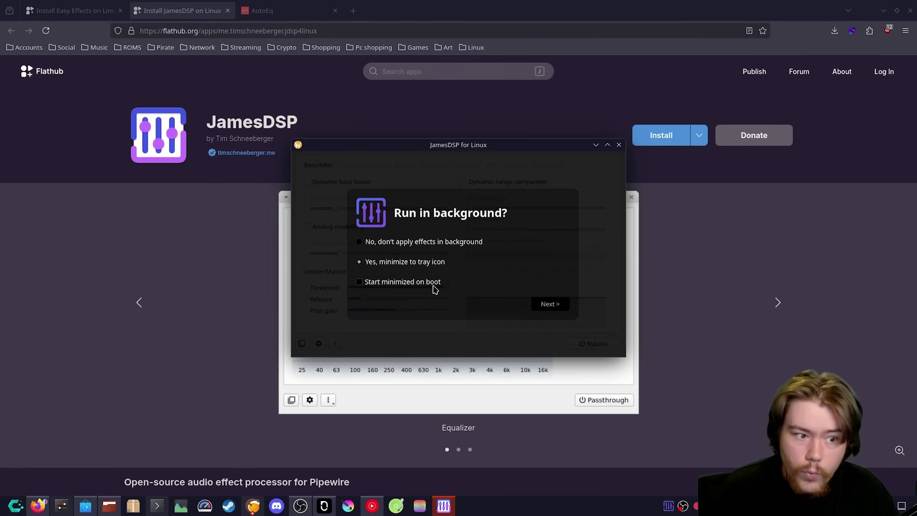
left_click(550, 304)
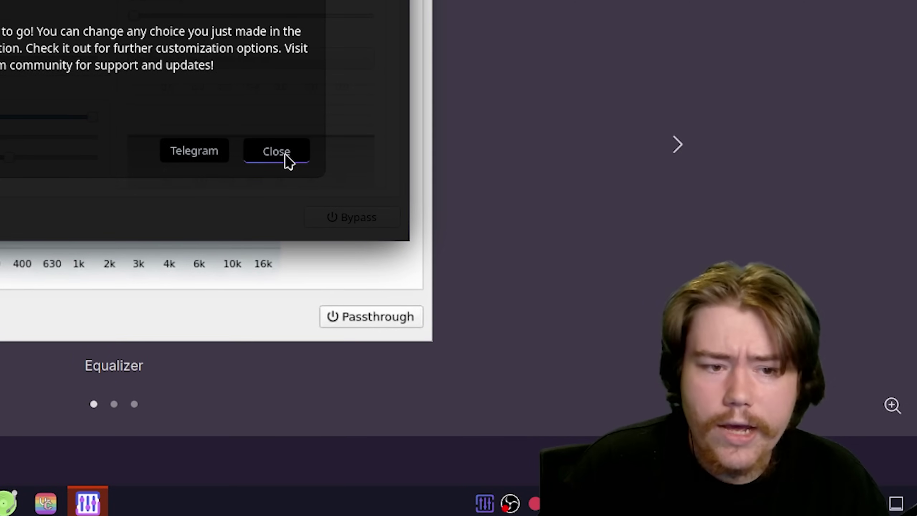
- Close the setup wizard and toggle Dynamic bass boost on, then back off
left_click(285, 153)
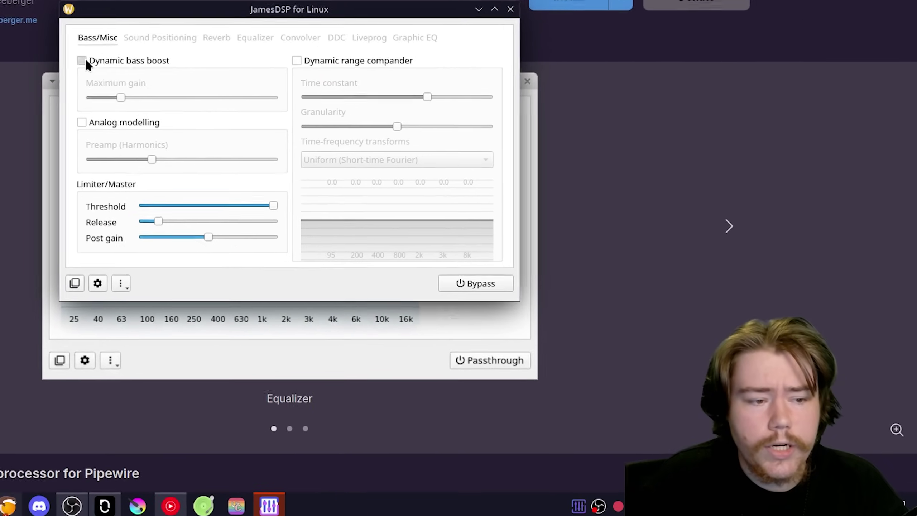
left_click(309, 181)
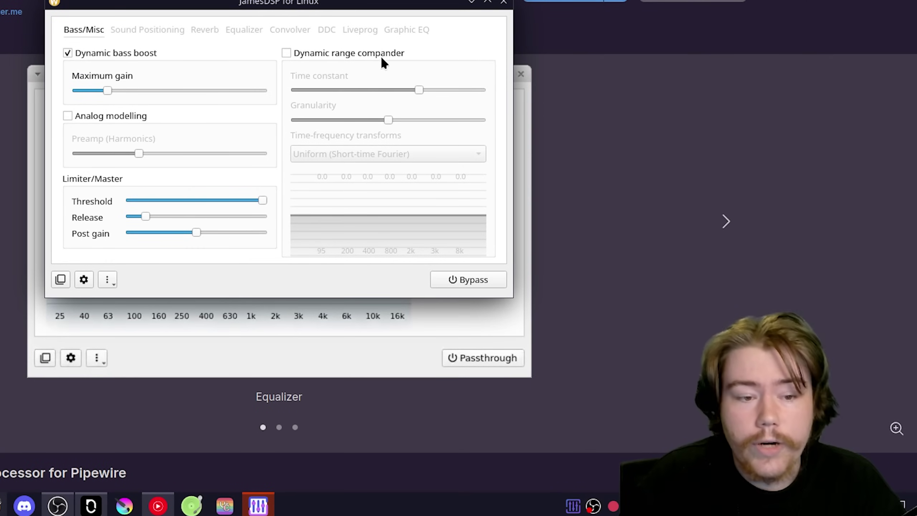
left_click(67, 53)
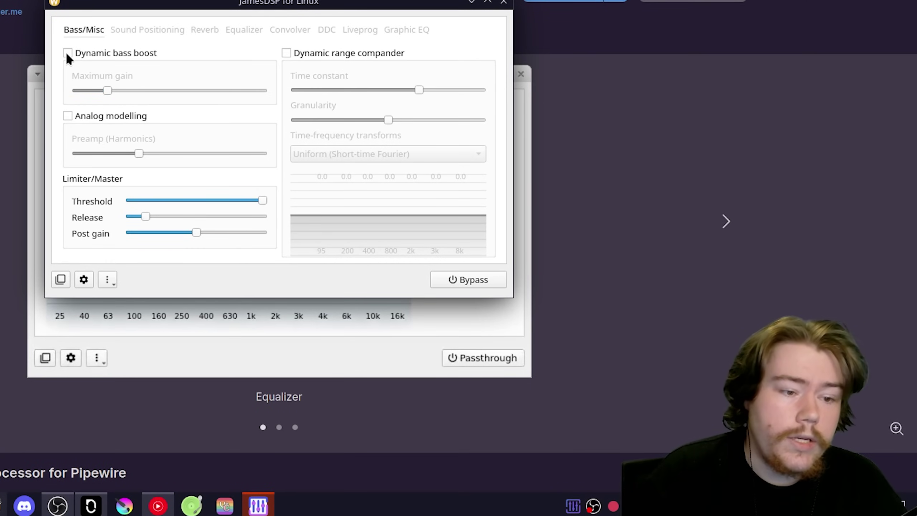
- Browse the Sound Positioning and Reverb tabs, ending on the Equalizer tab
left_click(157, 30)
left_click(208, 29)
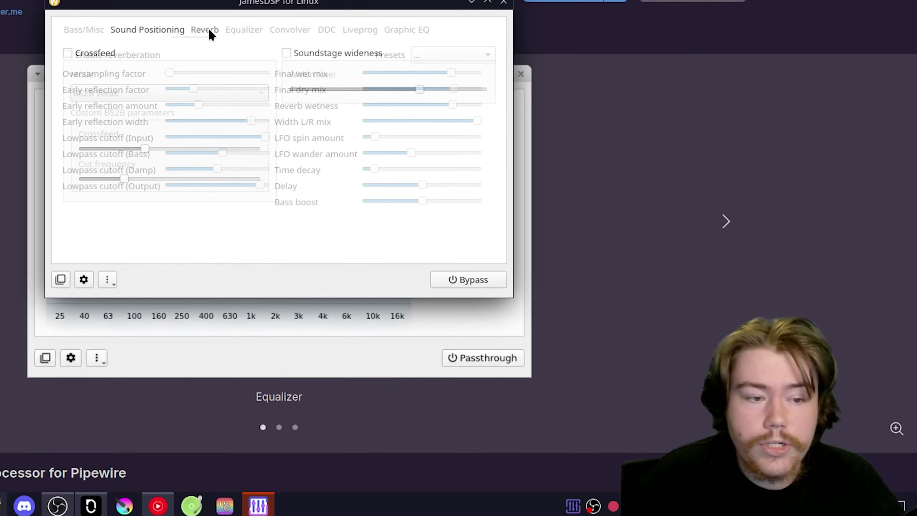
left_click(248, 30)
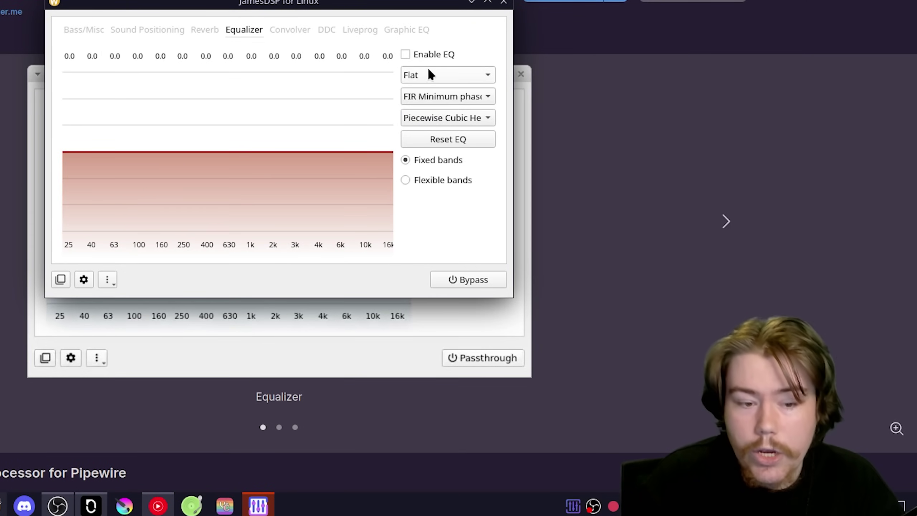
- Apply the Bass equalizer preset, then view the Convolver settings
left_click(419, 75)
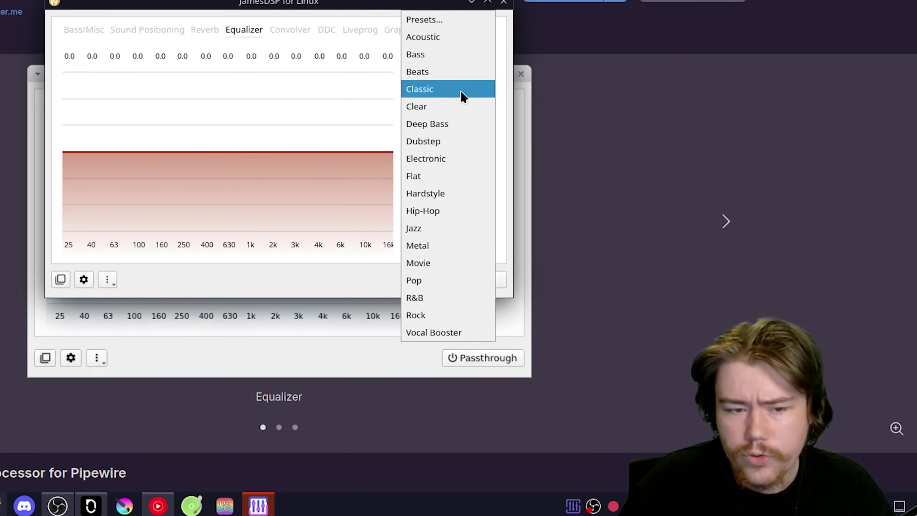
left_click(437, 54)
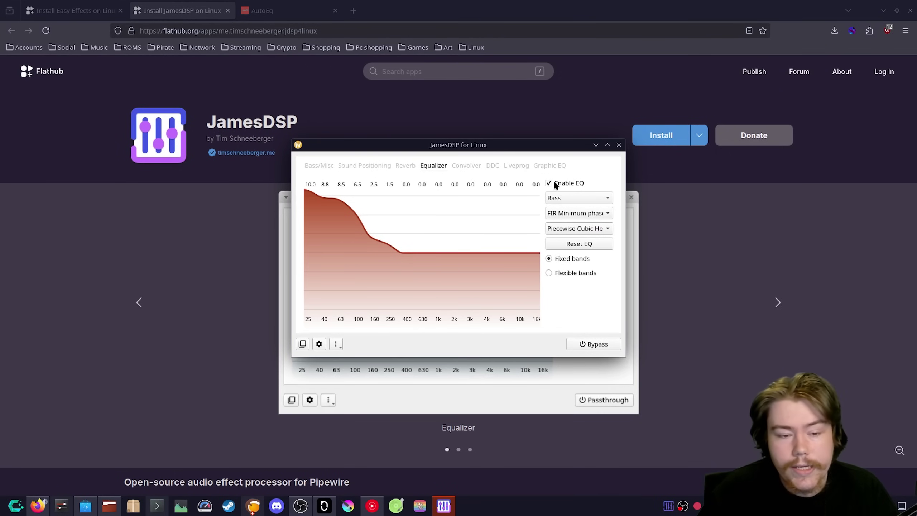
left_click(574, 198)
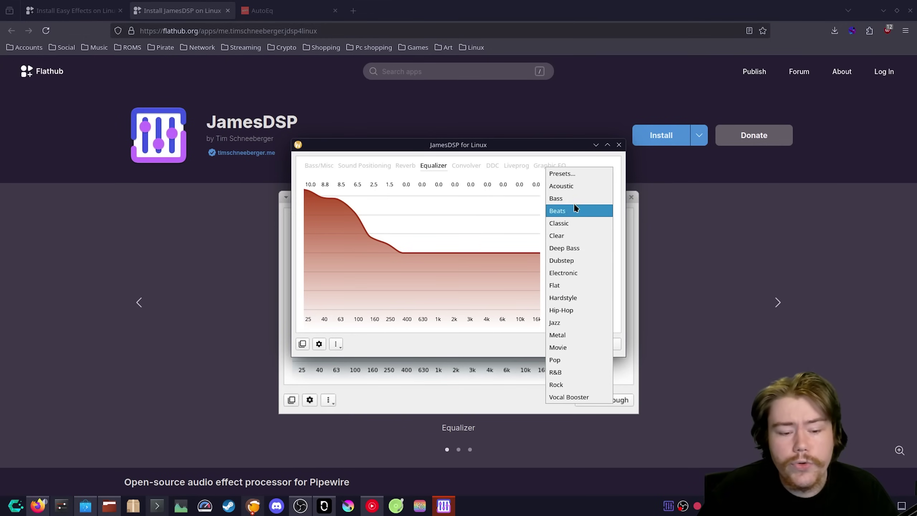
left_click(504, 190)
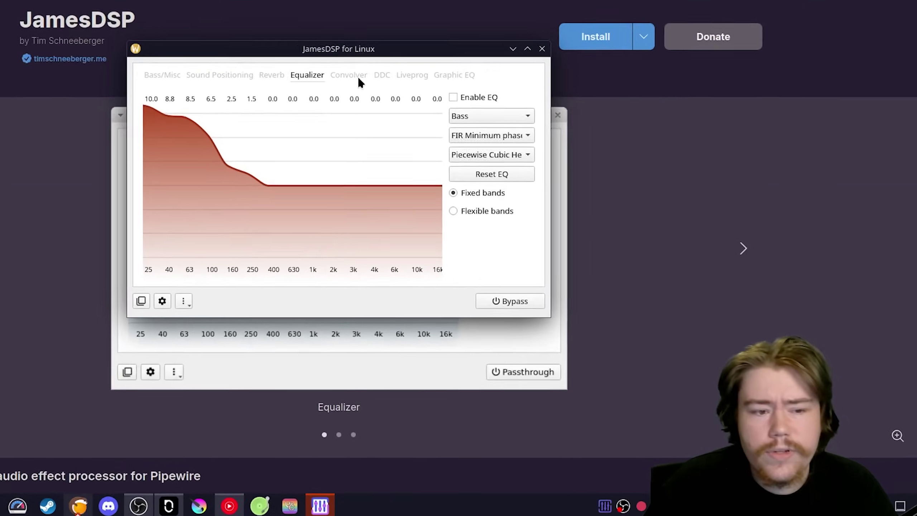
left_click(466, 165)
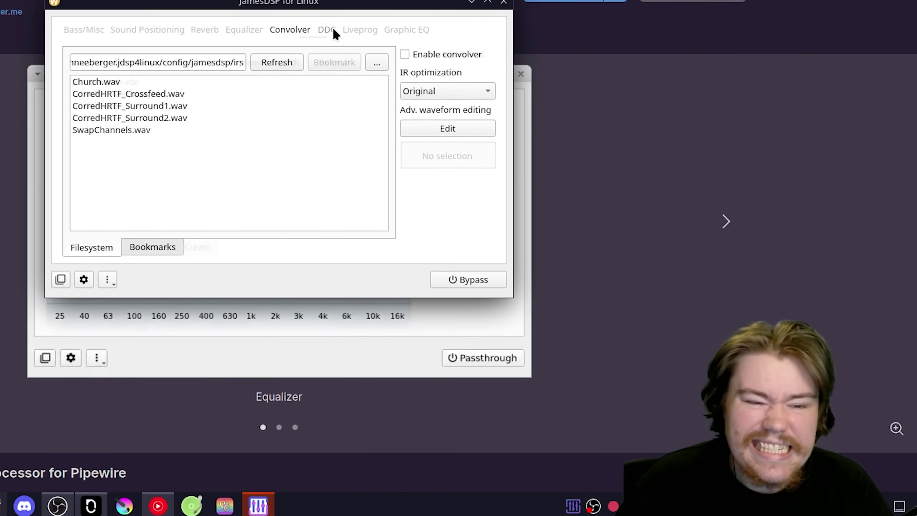
- Enable the Graphic EQ and browse the AutoEQ headphone database
left_click(391, 32)
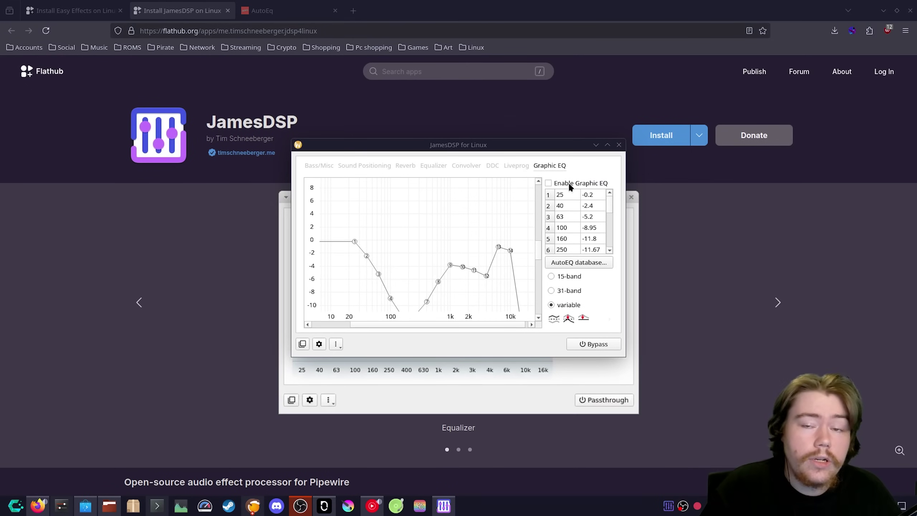
left_click(568, 184)
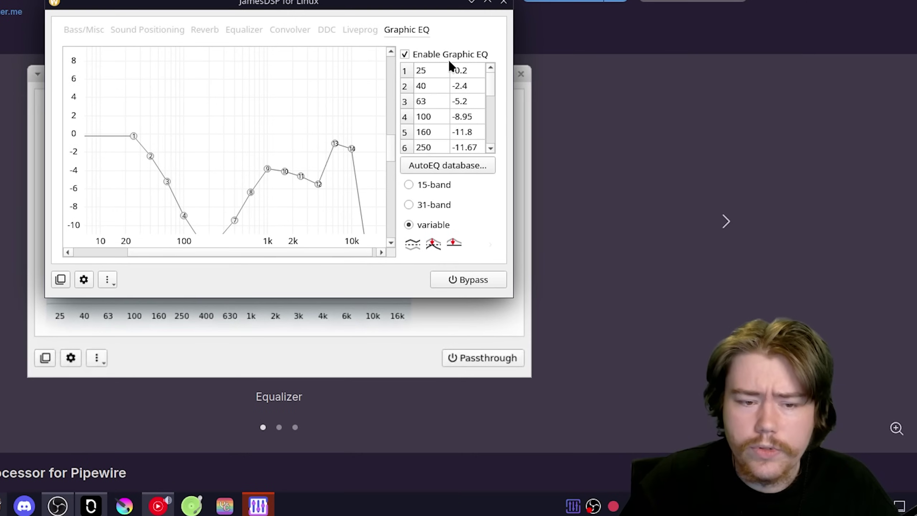
left_click(440, 167)
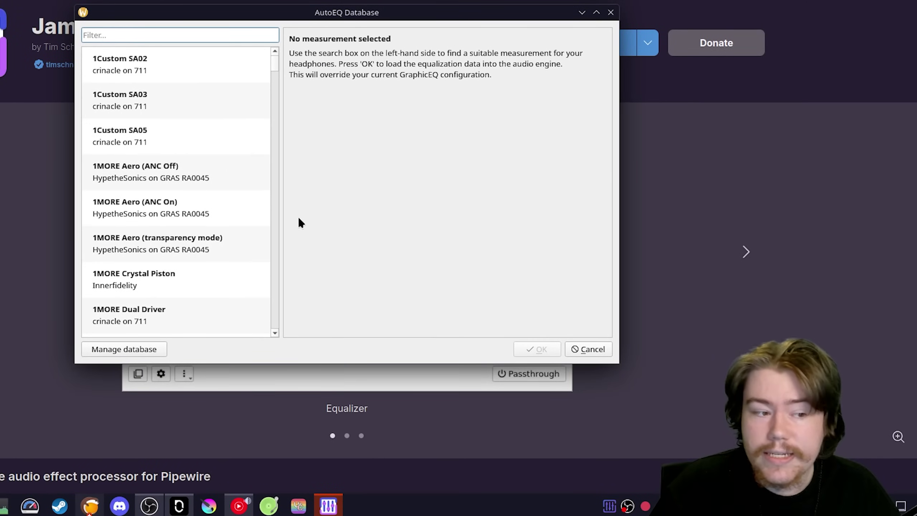
scroll(203, 186, "down", 15)
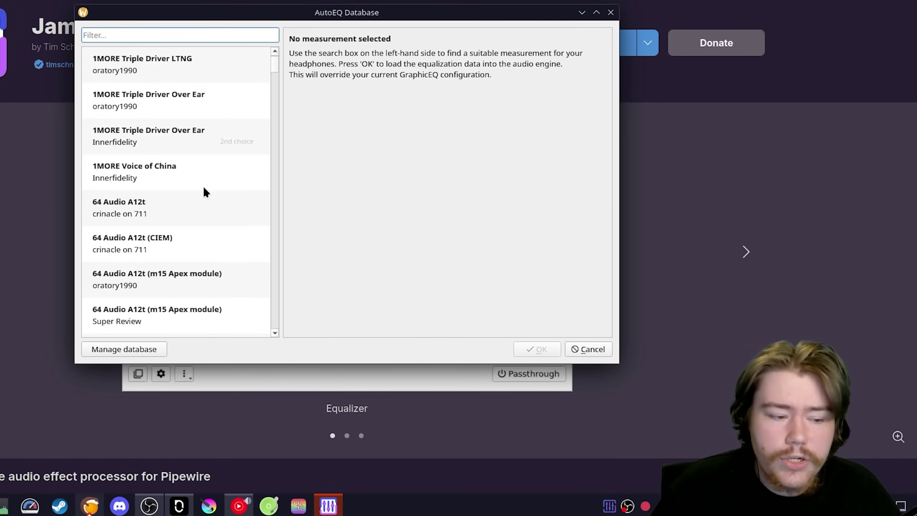
scroll(198, 190, "down", 5)
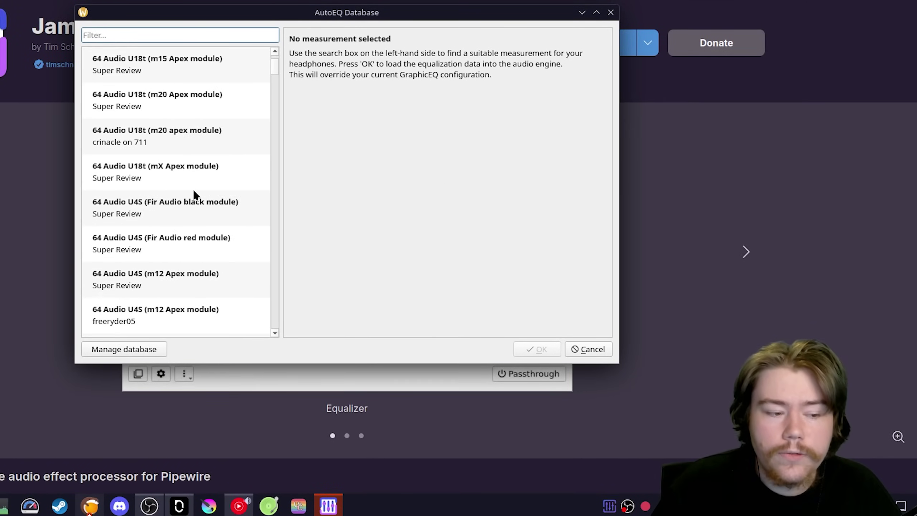
scroll(193, 190, "down", 10)
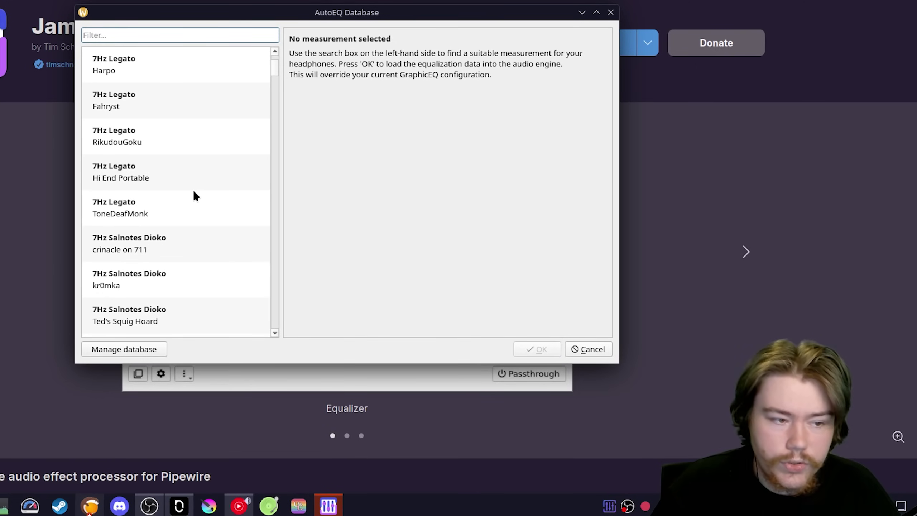
scroll(193, 188, "down", 5)
scroll(187, 191, "up", 2)
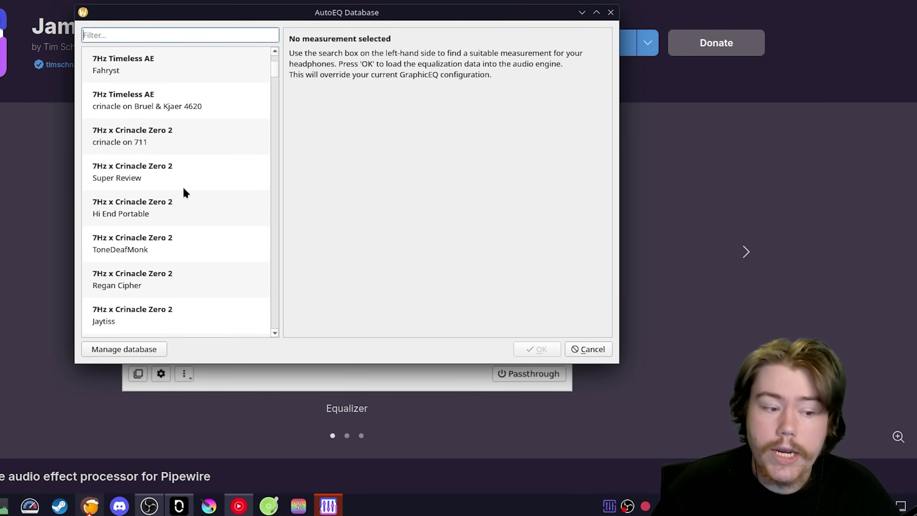
scroll(184, 186, "down", 10)
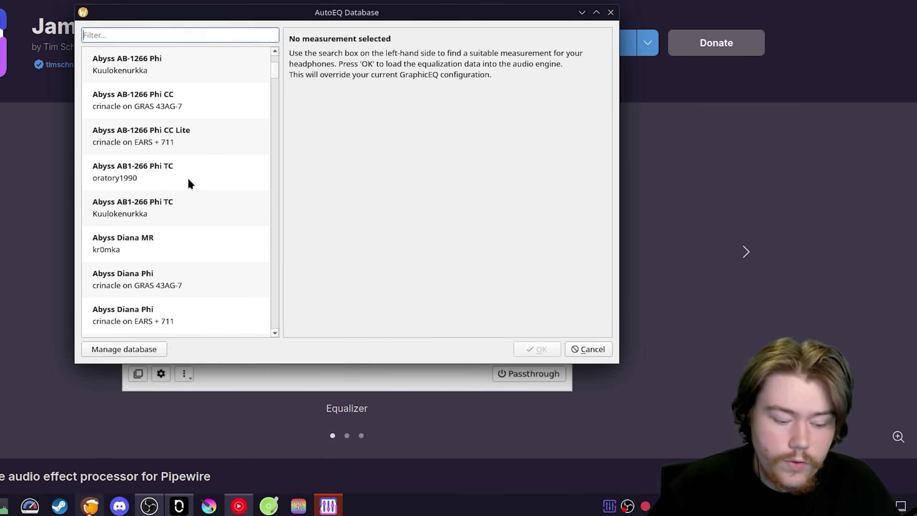
- Filter for 'truthea' and load Truthear x Crinacle Zero (Harpo) as the EQ curve
type("truthea")
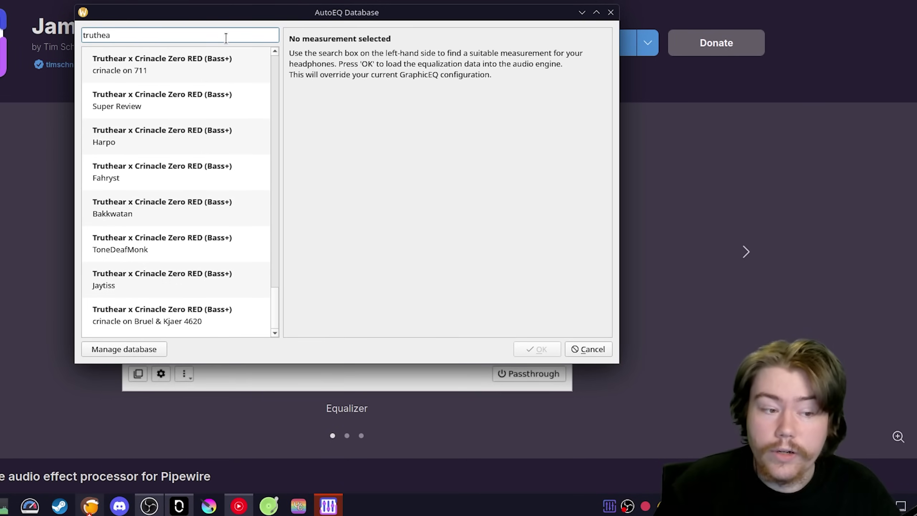
scroll(216, 207, "up", 6)
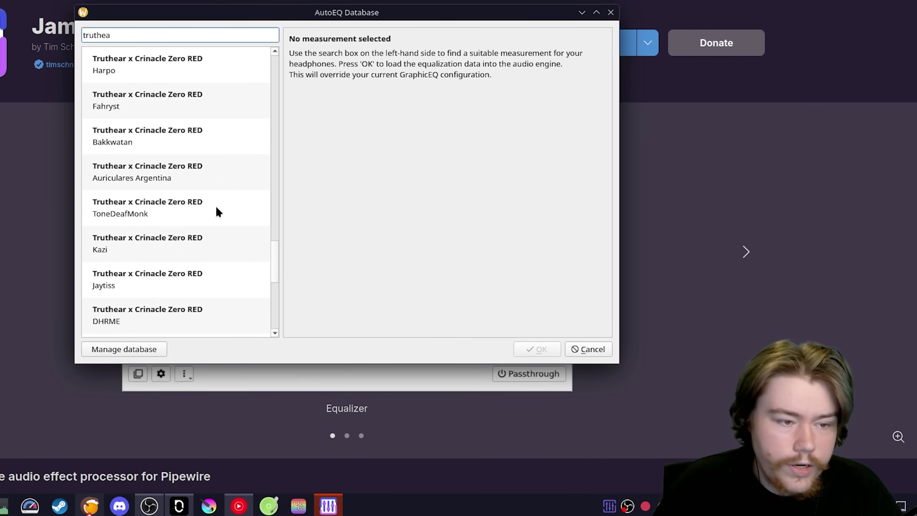
scroll(216, 207, "down", 1)
scroll(217, 207, "up", 1)
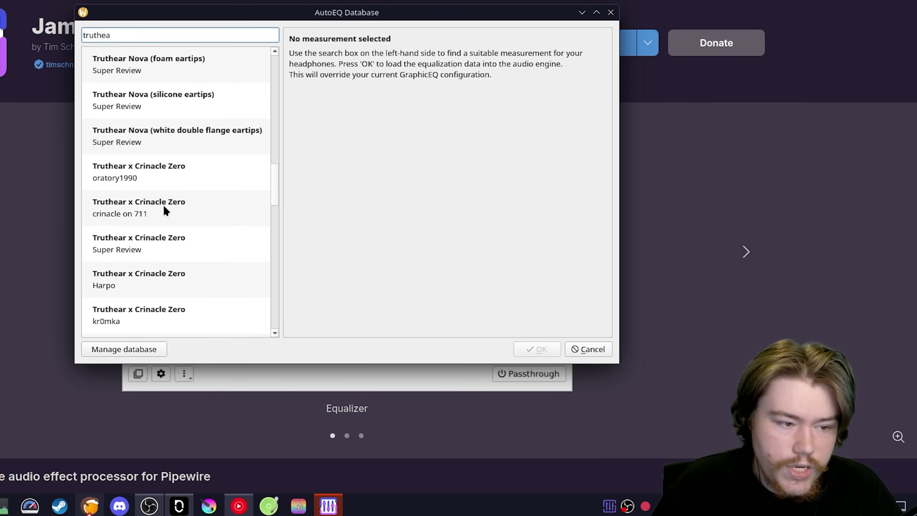
scroll(178, 178, "down", 3)
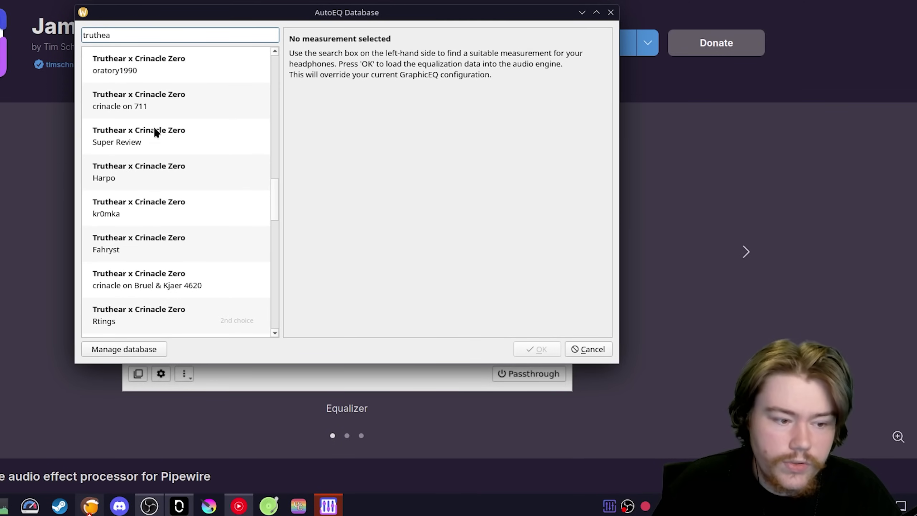
left_click(179, 175)
left_click(534, 349)
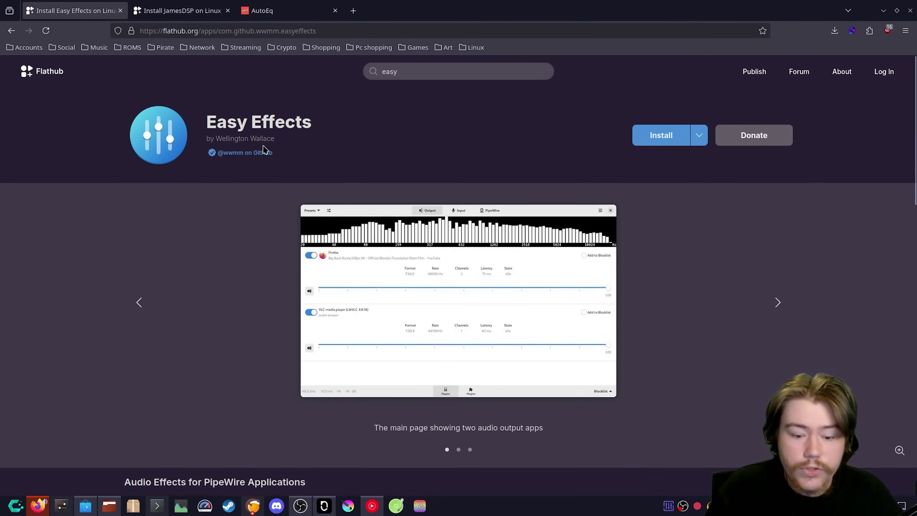
- Quit JamesDSP from its tray icon and launch Easy Effects via launcher search 'ea'
right_click(669, 506)
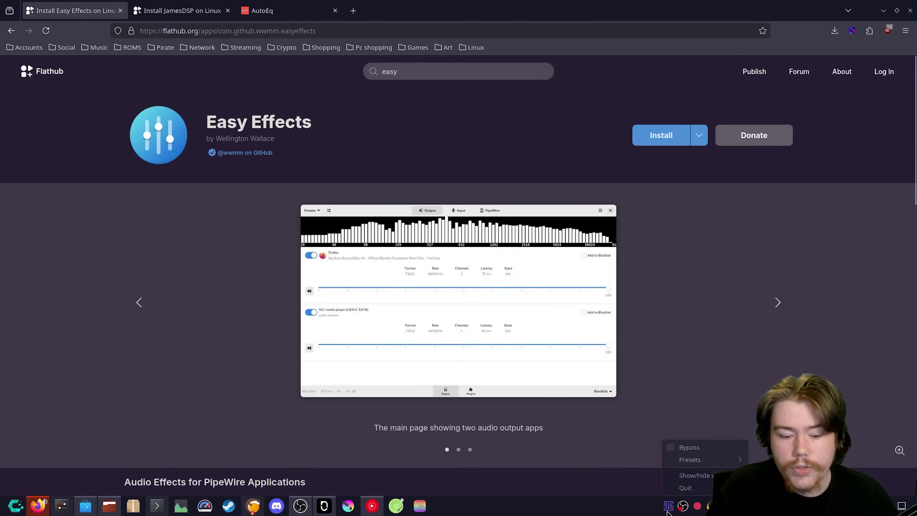
left_click(682, 488)
left_click(16, 506)
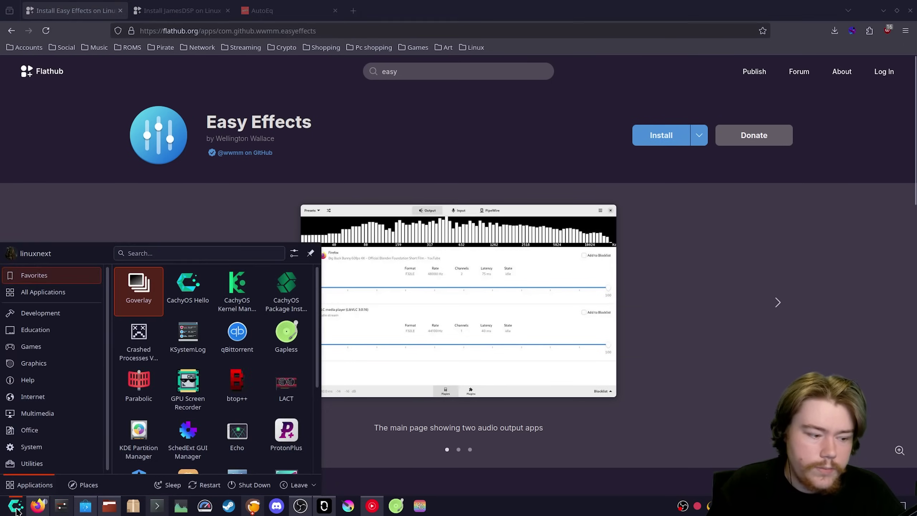
type("ea")
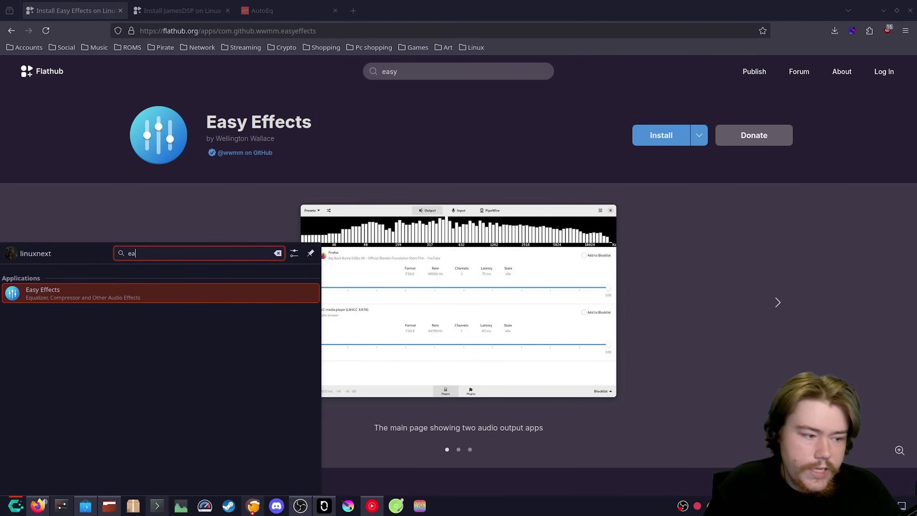
left_click(74, 298)
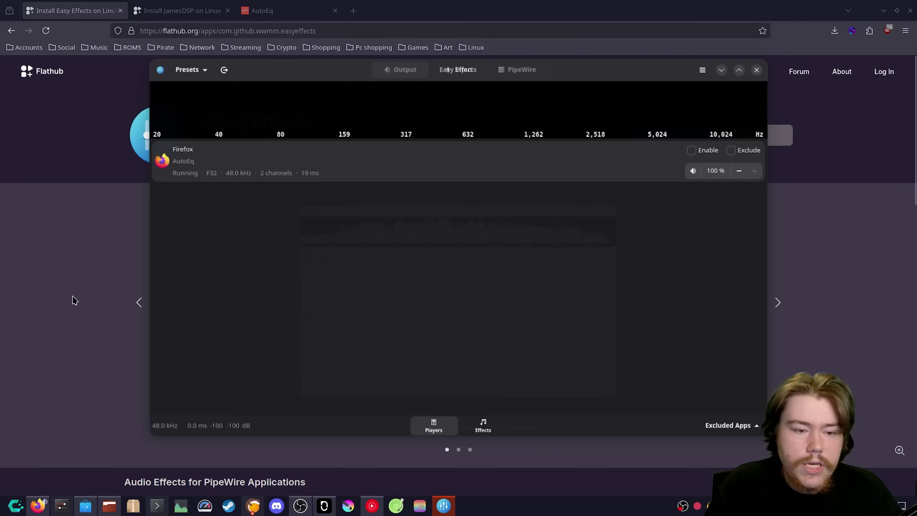
- Open the Effects view, check PipeWire's General page, then return to the Output equalizer
left_click(485, 425)
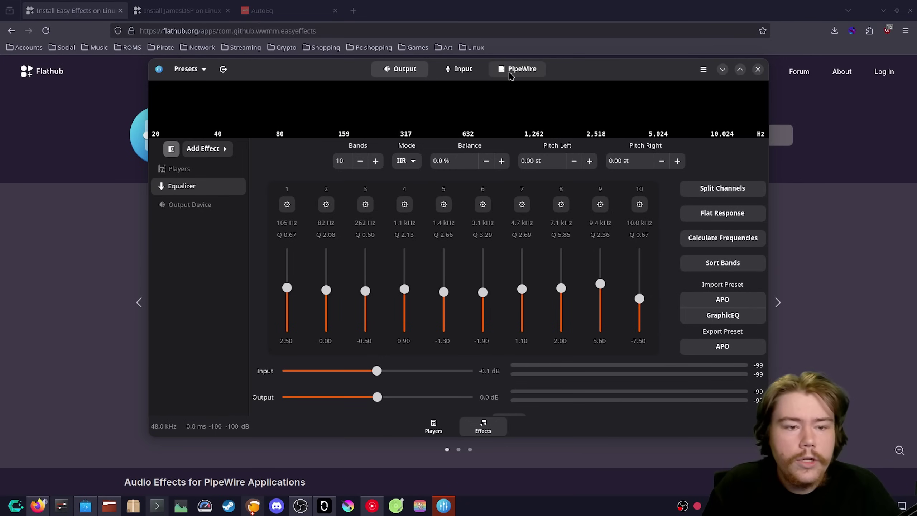
left_click(511, 72)
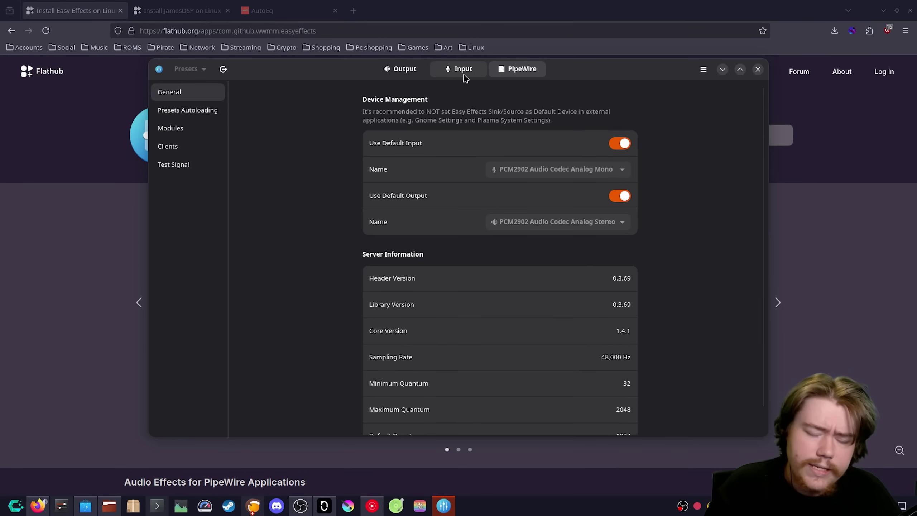
left_click(421, 77)
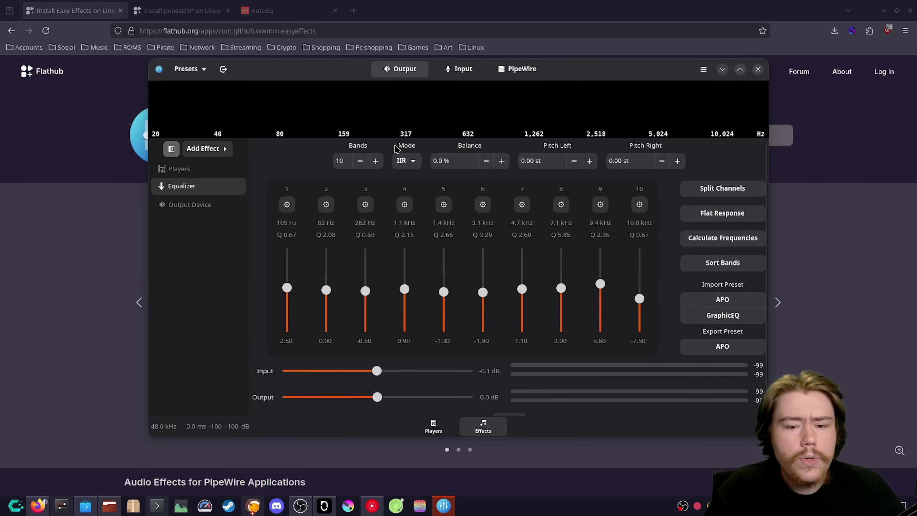
left_click(205, 149)
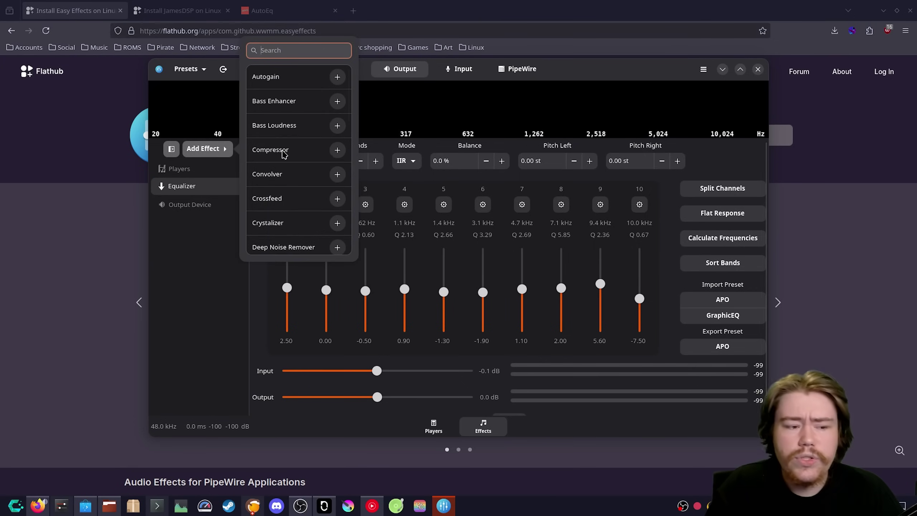
scroll(302, 158, "down", 10)
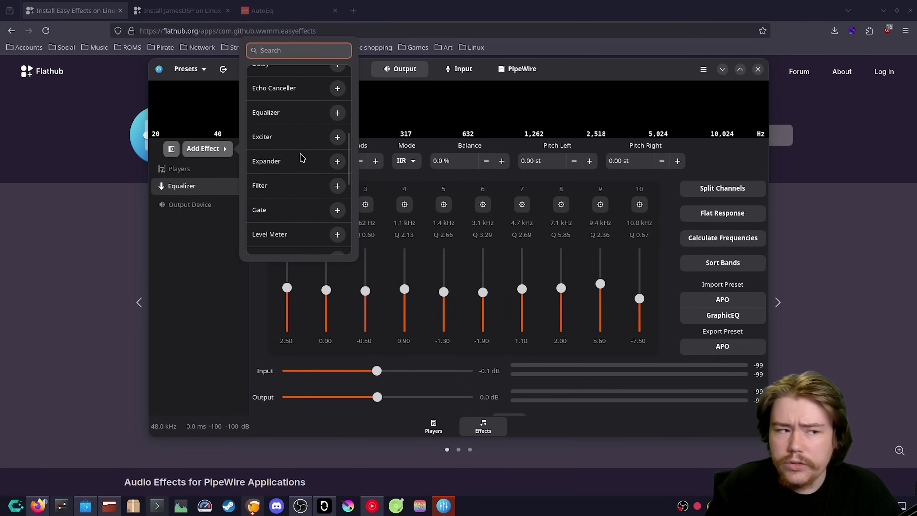
scroll(303, 158, "down", 5)
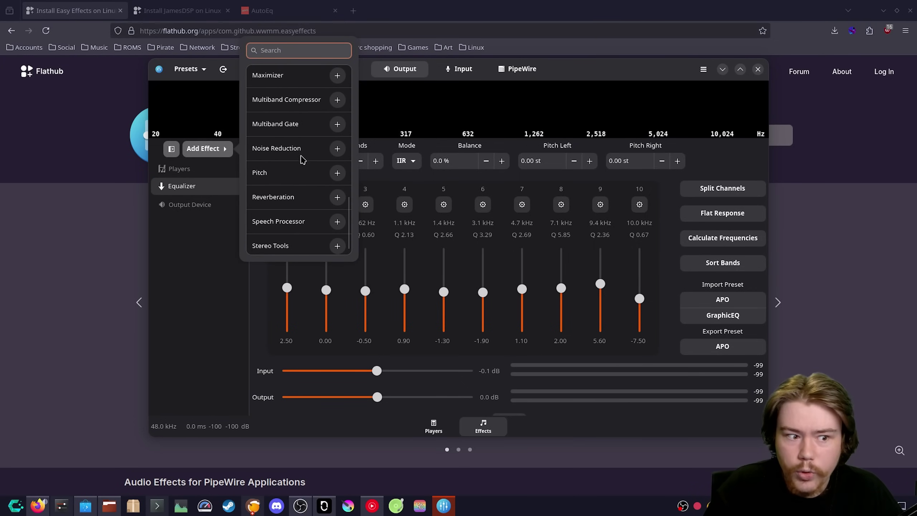
scroll(303, 161, "down", 1)
scroll(295, 185, "up", 15)
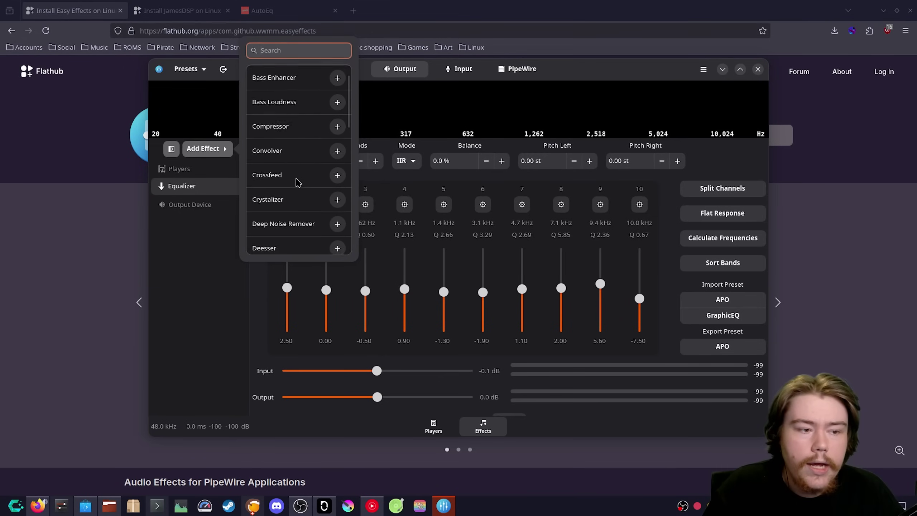
scroll(296, 108, "down", 6)
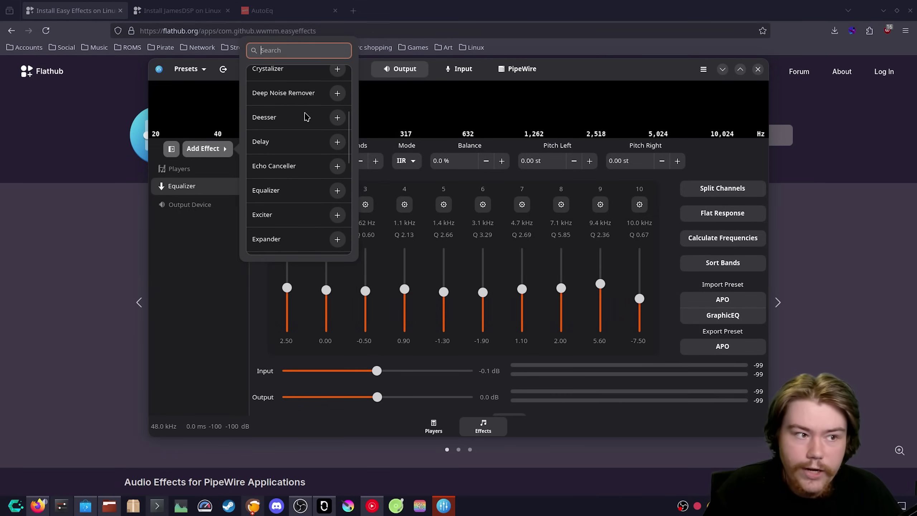
left_click(178, 272)
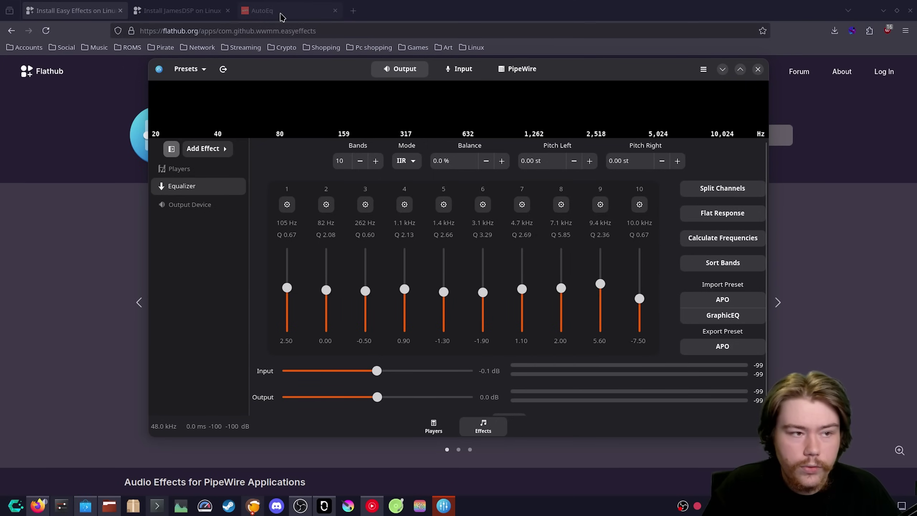
- On the AutoEq website, select the 64 Audio A12t headphones
left_click(281, 14)
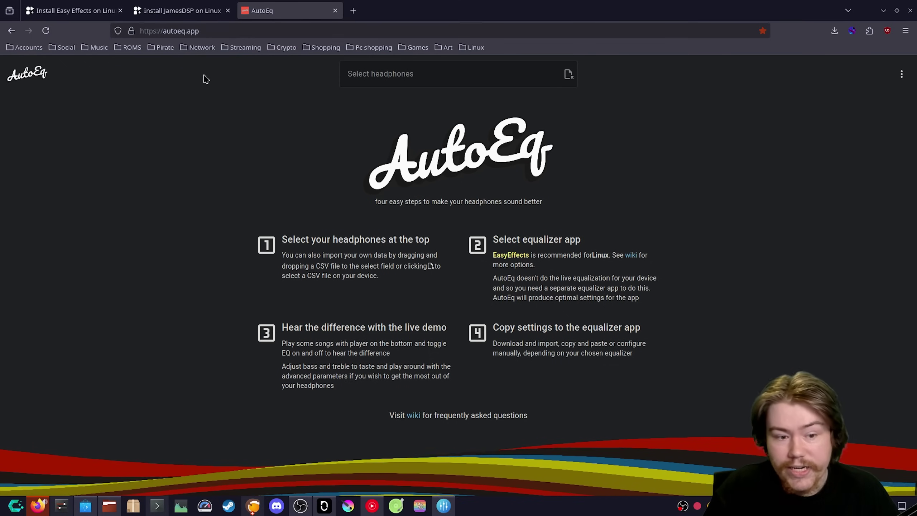
left_click(451, 78)
scroll(447, 181, "down", 8)
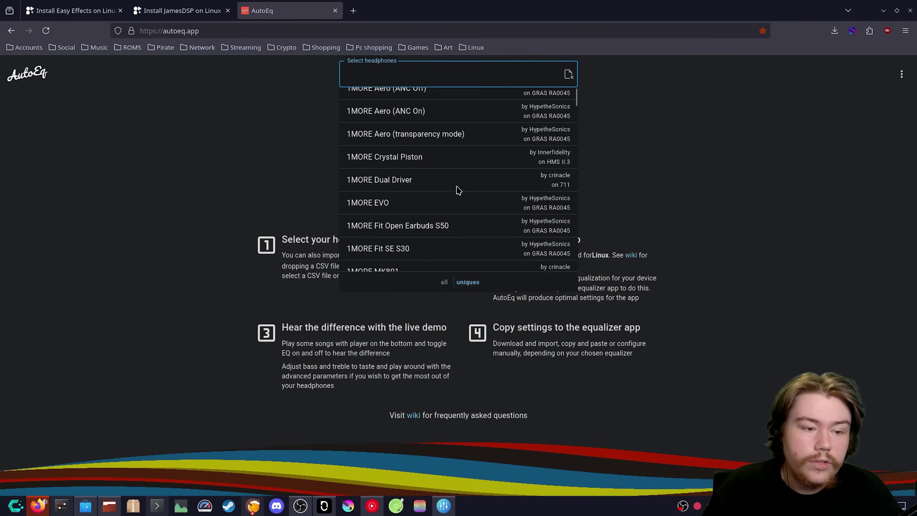
scroll(457, 190, "down", 1)
left_click(378, 150)
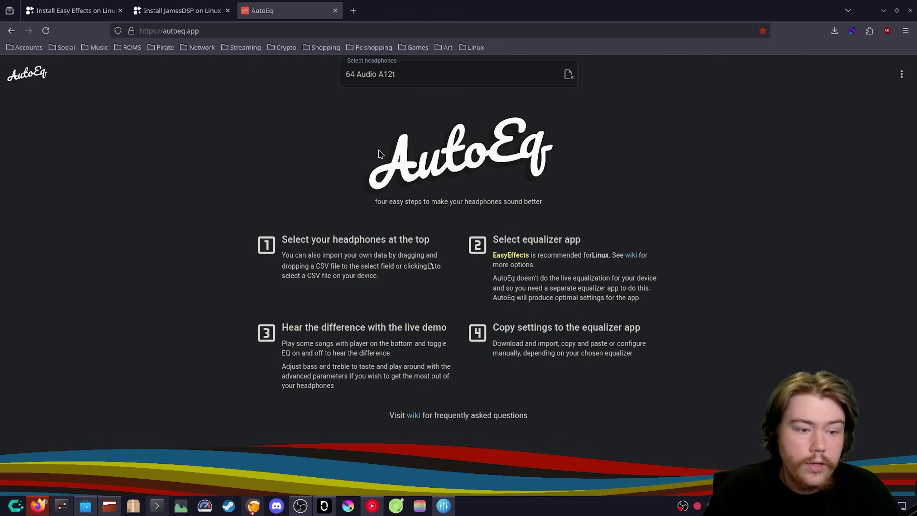
- Choose EasyEffects as the equalizer app and save ParametricEq.txt to Documents
left_click(767, 118)
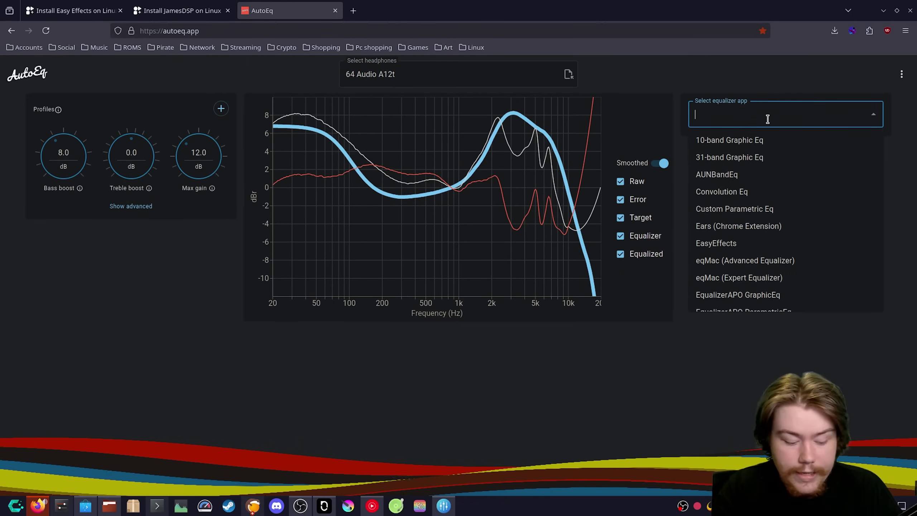
type("easy")
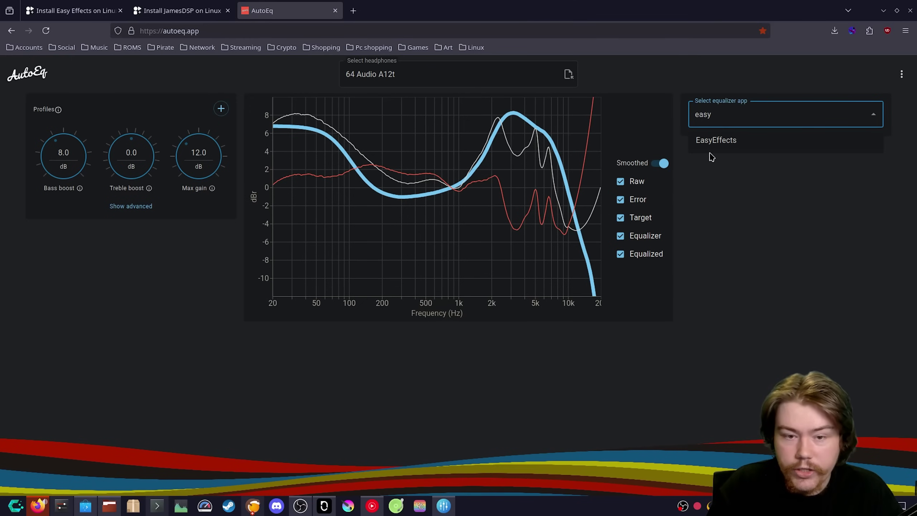
left_click(717, 141)
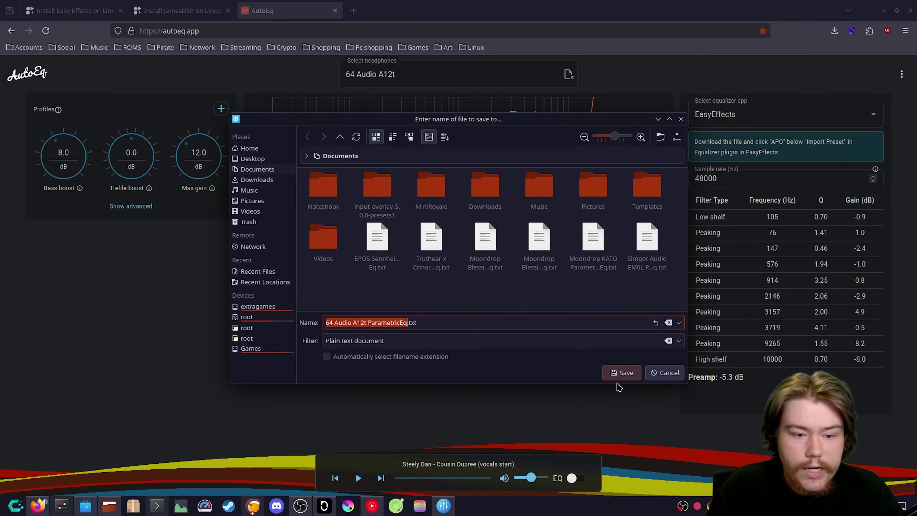
left_click(631, 368)
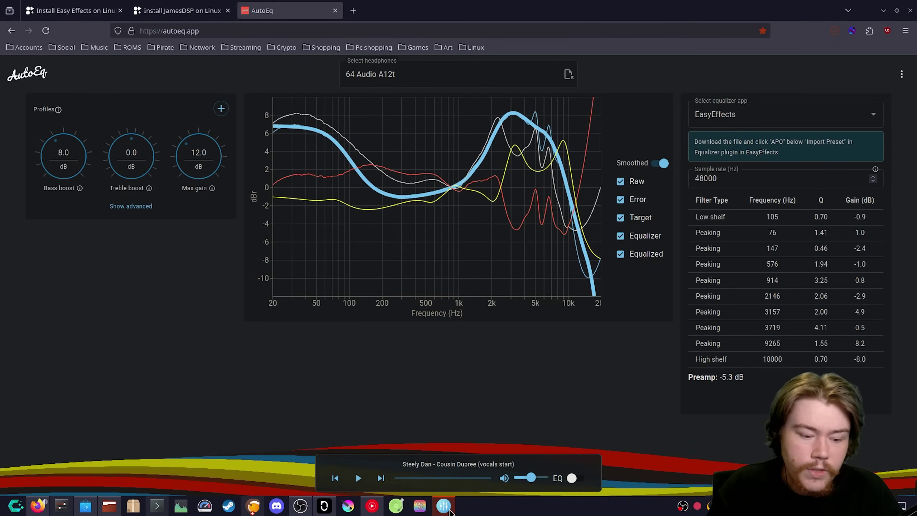
- Import the 'Moondrop Blessing 2 ParametricEq.txt' APO preset into the equalizer and raise input gain to 0.1 dB
key("alt+Tab")
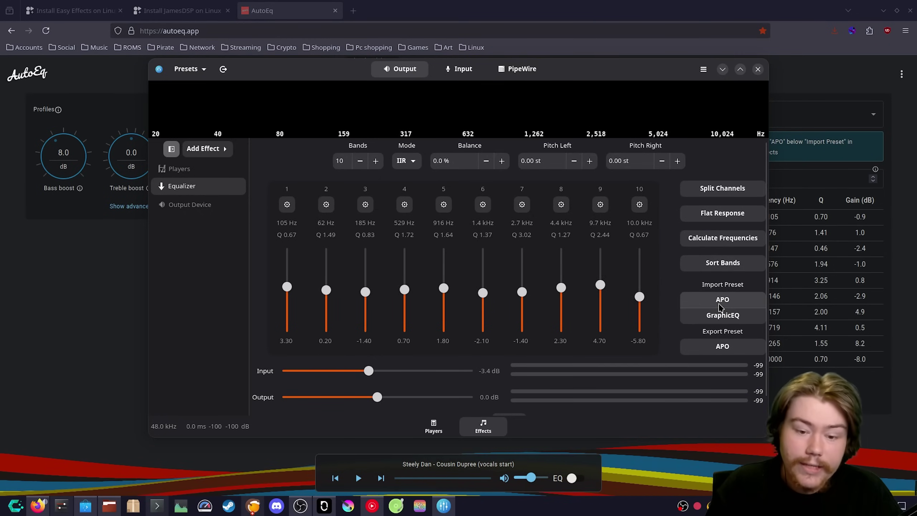
left_click(721, 303)
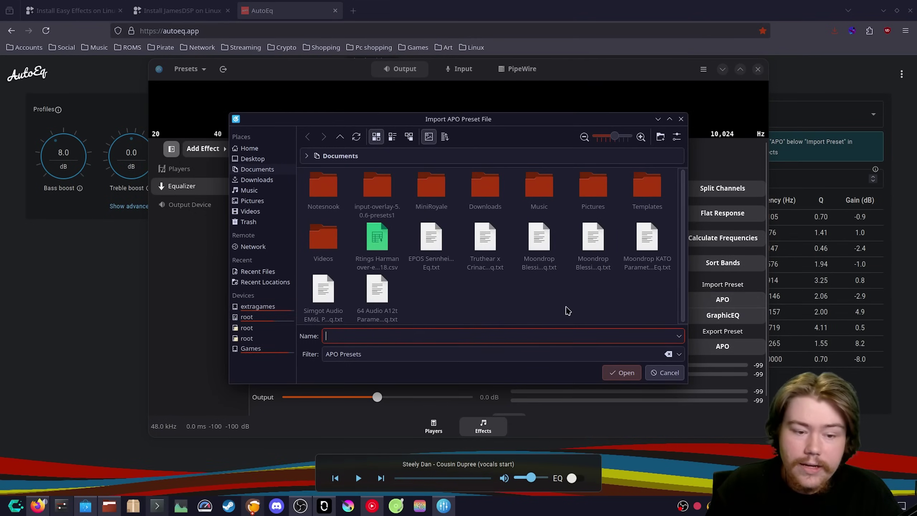
left_click(596, 268)
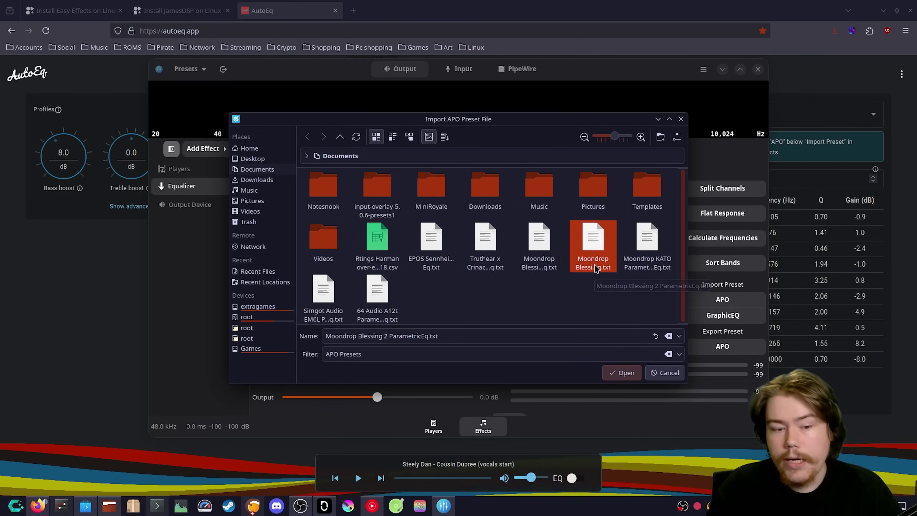
left_click(622, 373)
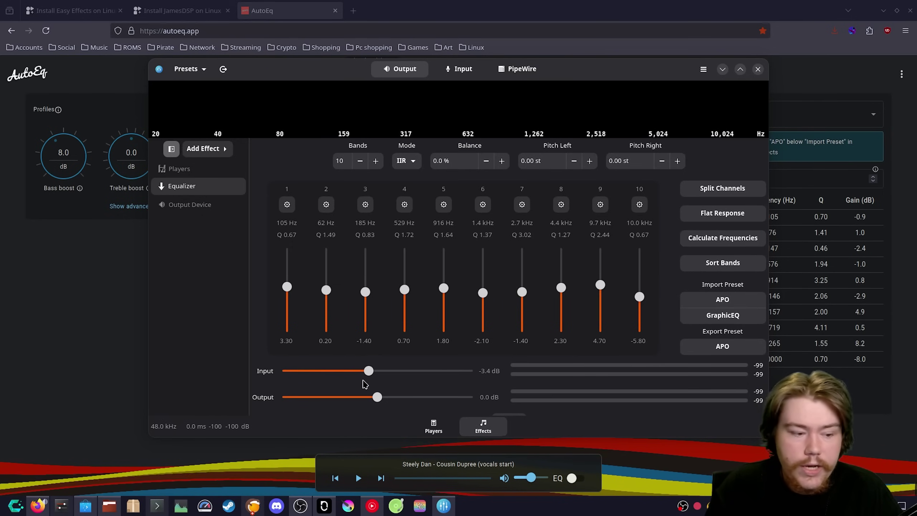
left_click_drag(369, 371, 381, 374)
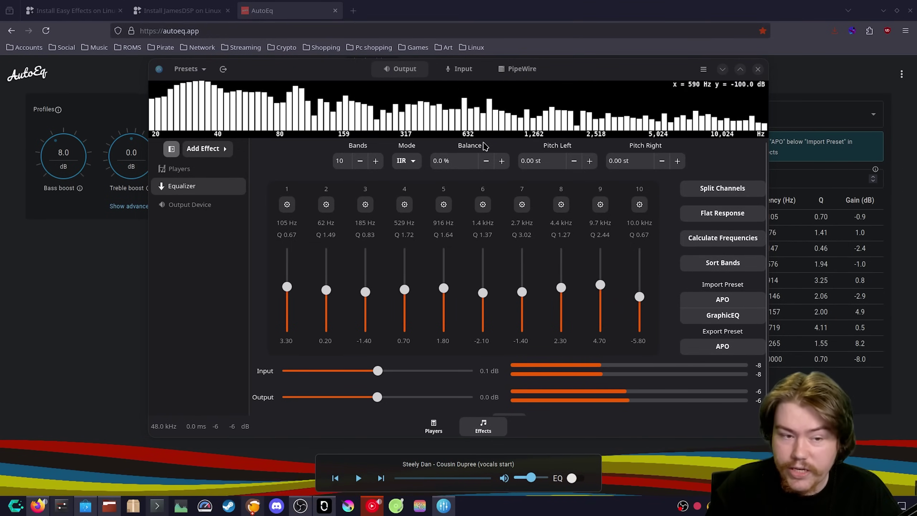
- Import the Moondrop KATO ParametricEq APO preset into the equalizer, then check and close Preferences
left_click(707, 299)
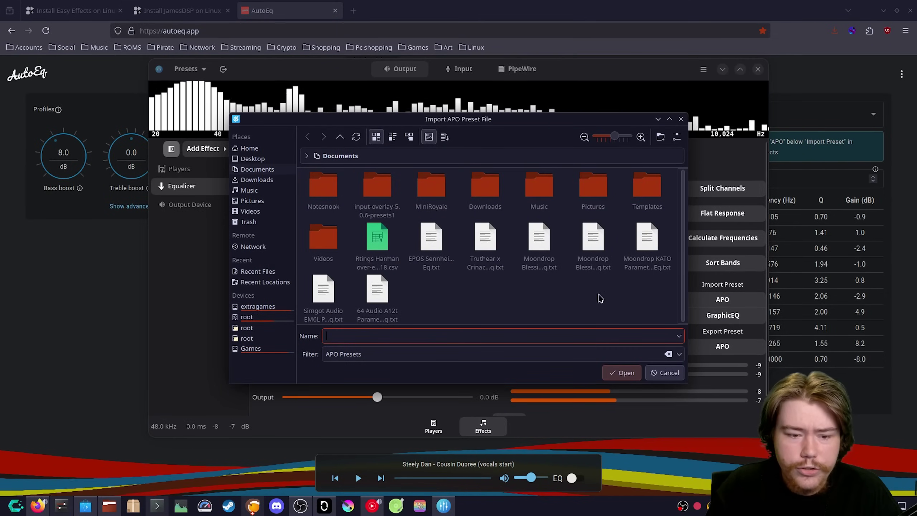
double_click(642, 268)
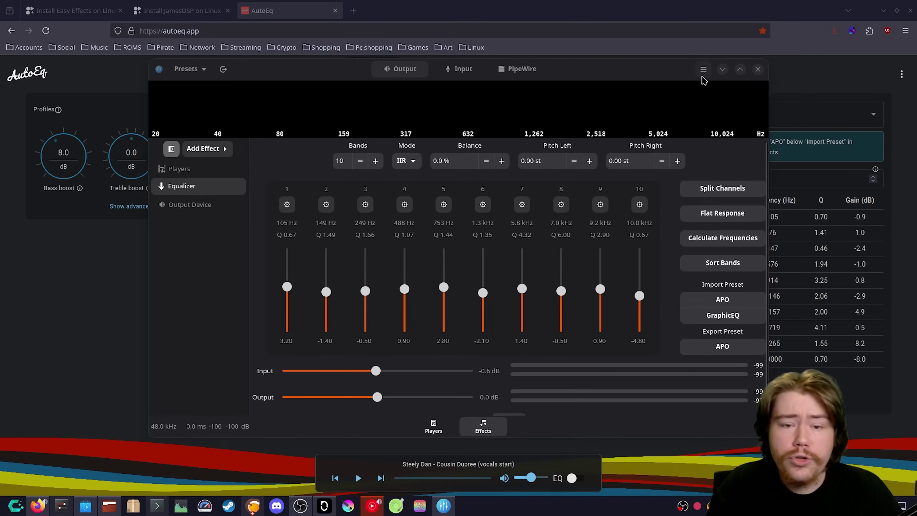
left_click(703, 68)
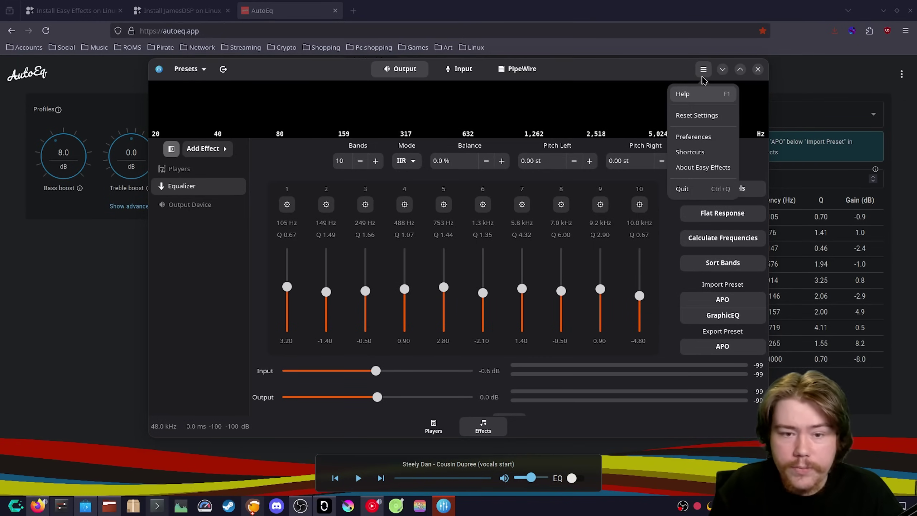
left_click(689, 142)
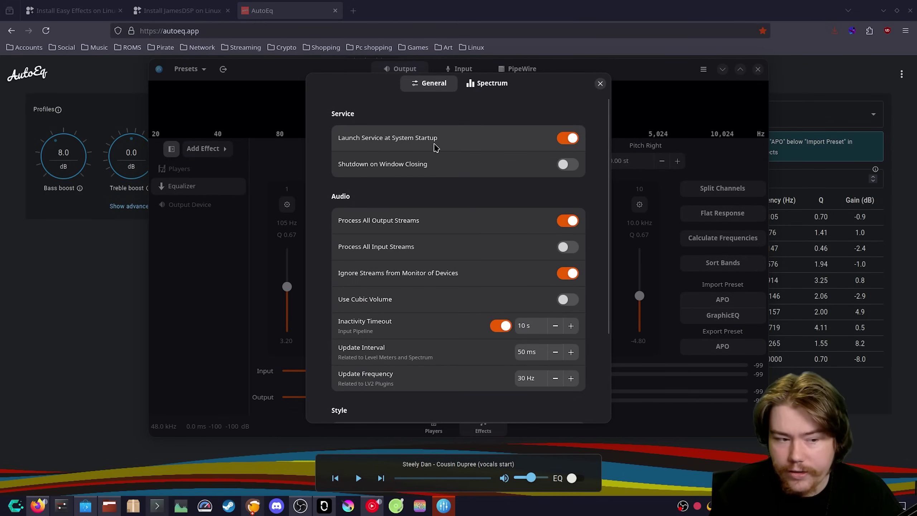
left_click(600, 84)
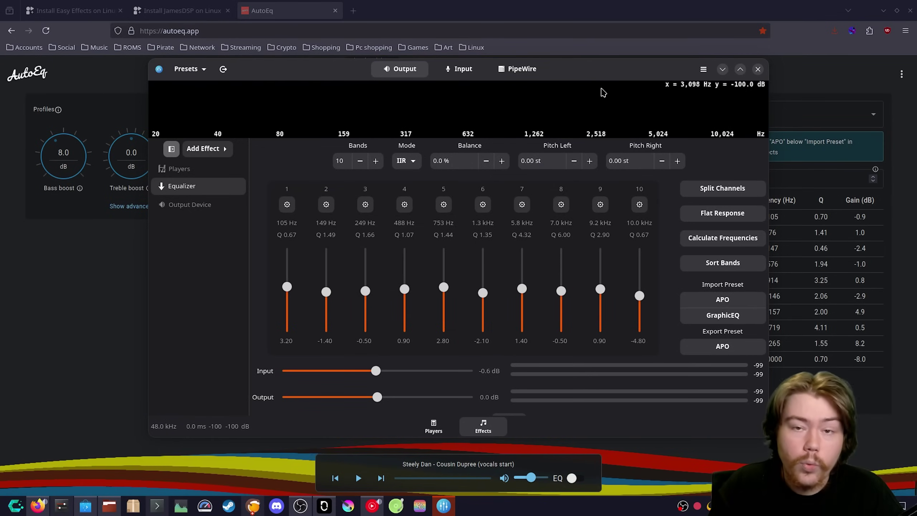
- Review the Players list, nudge Chromium's volume back to 100 %, and check the Excluded Apps list
left_click(433, 426)
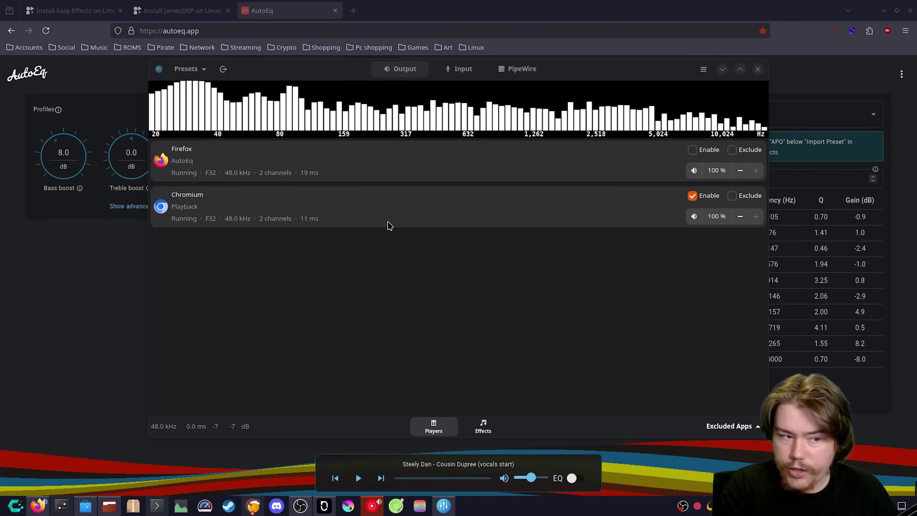
left_click(739, 216)
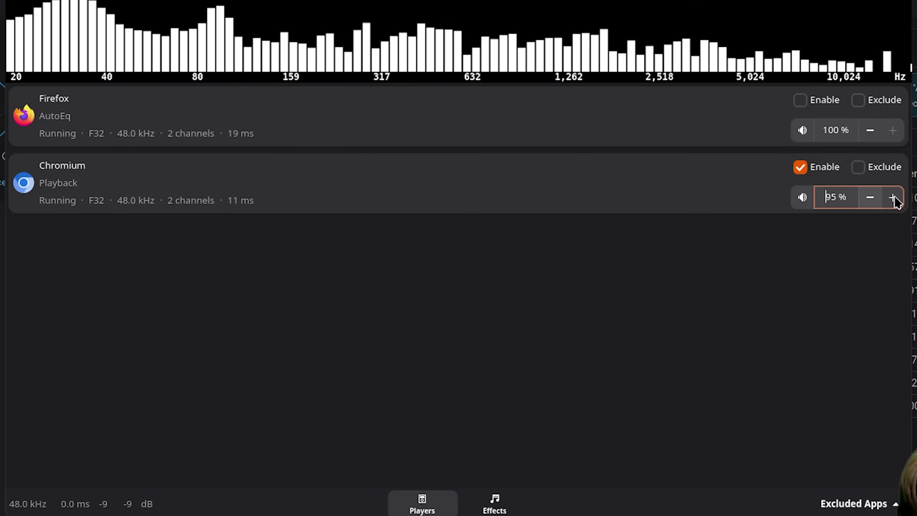
left_click(893, 197)
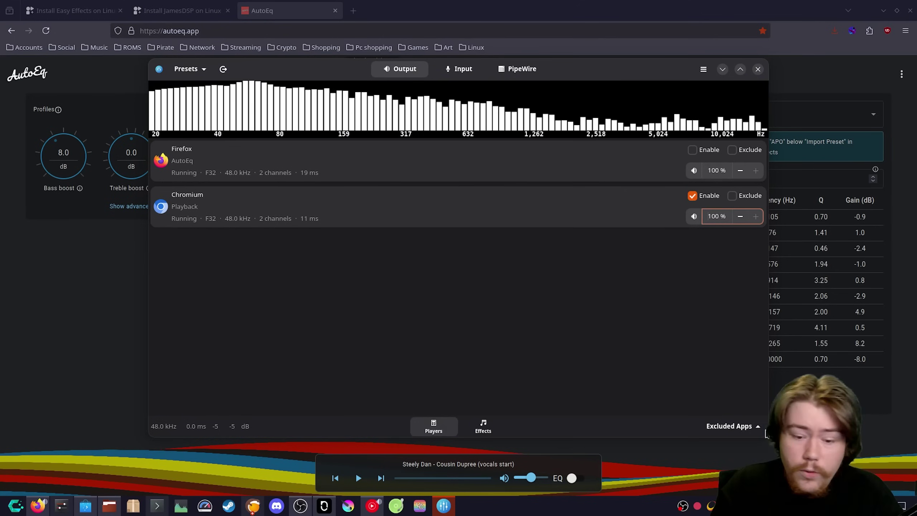
left_click(849, 505)
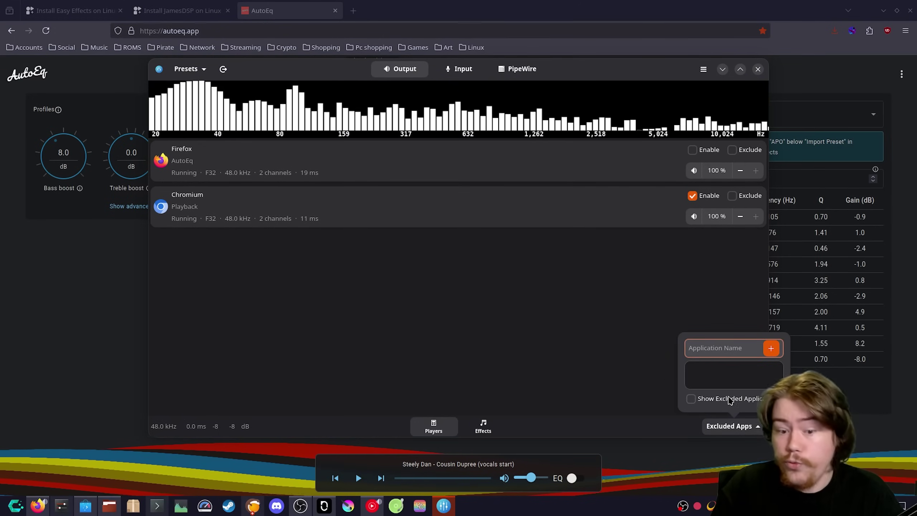
left_click(503, 337)
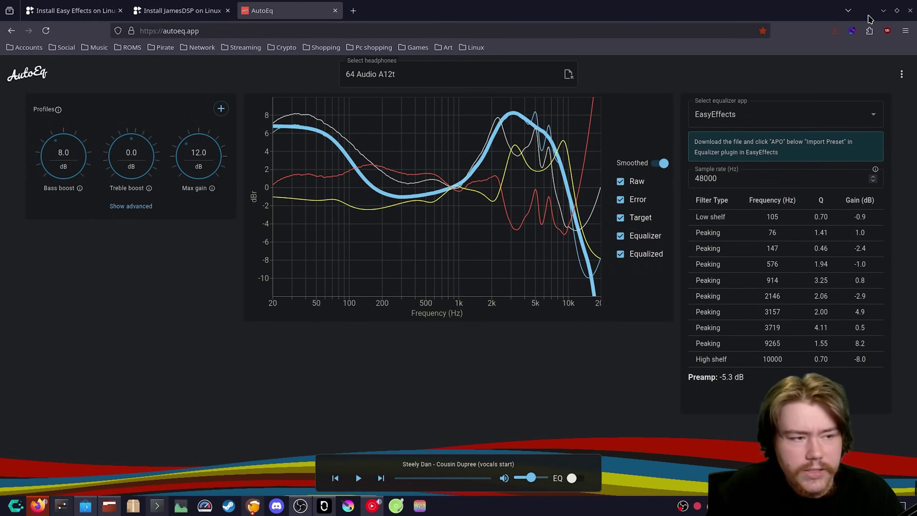
- Minimise the Firefox window to reveal the JamesDSP page in Discover
left_click(883, 10)
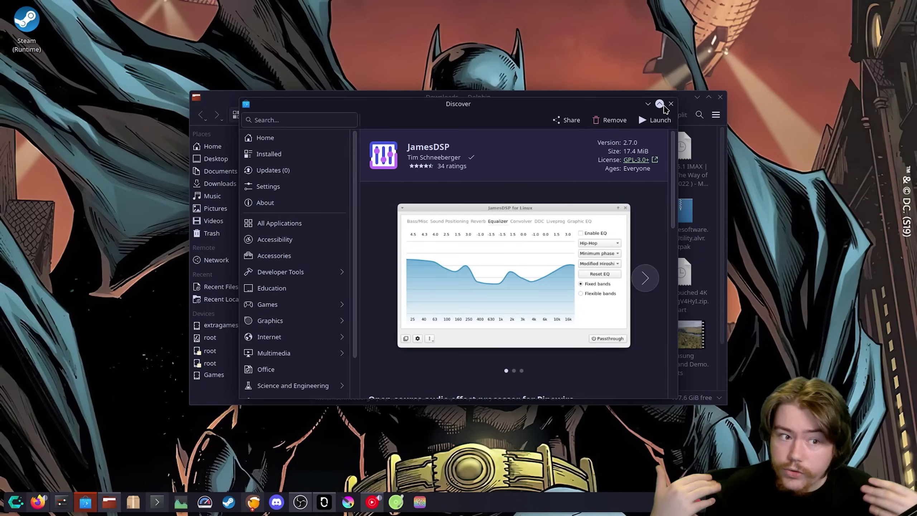
- Minimise the Discover and Dolphin windows to reveal the desktop
left_click(647, 104)
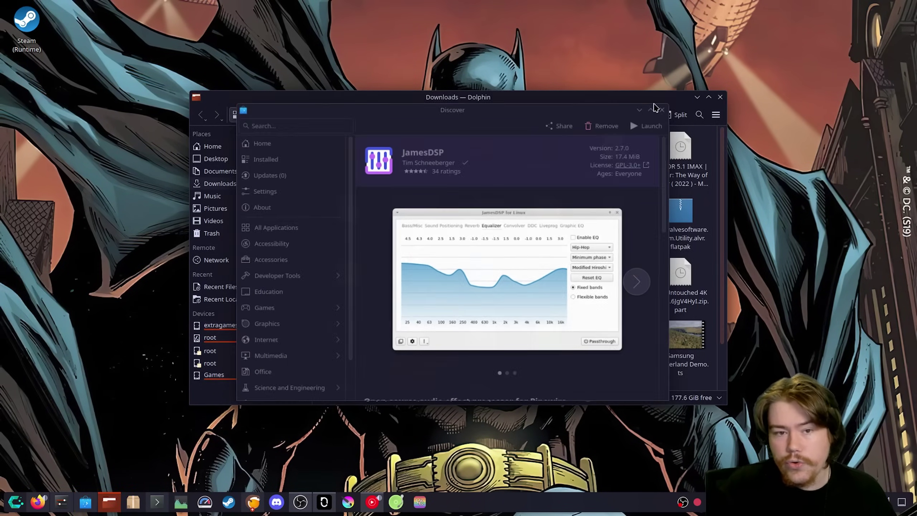
left_click(697, 97)
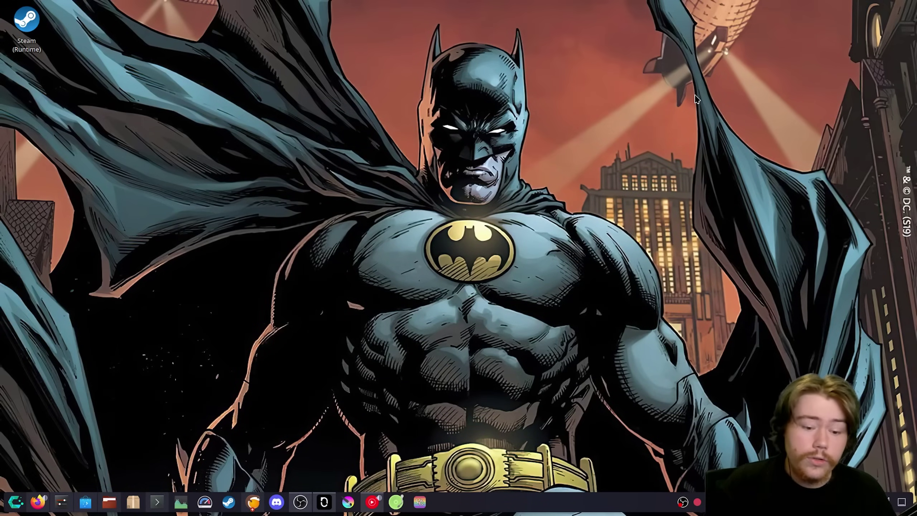